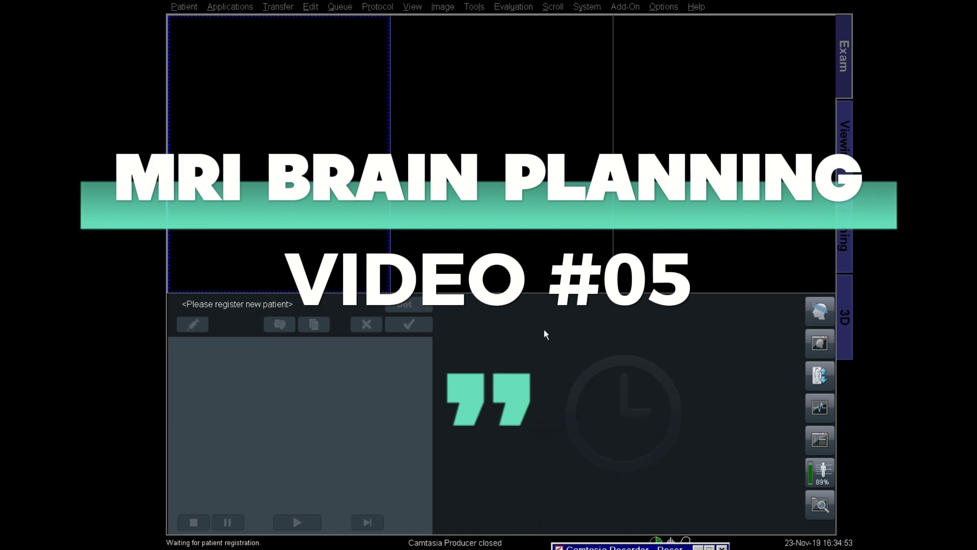
Step: Start a new patient registration and enter the patient's last name, patient ID and age 15
drag(589, 548, 582, 397)
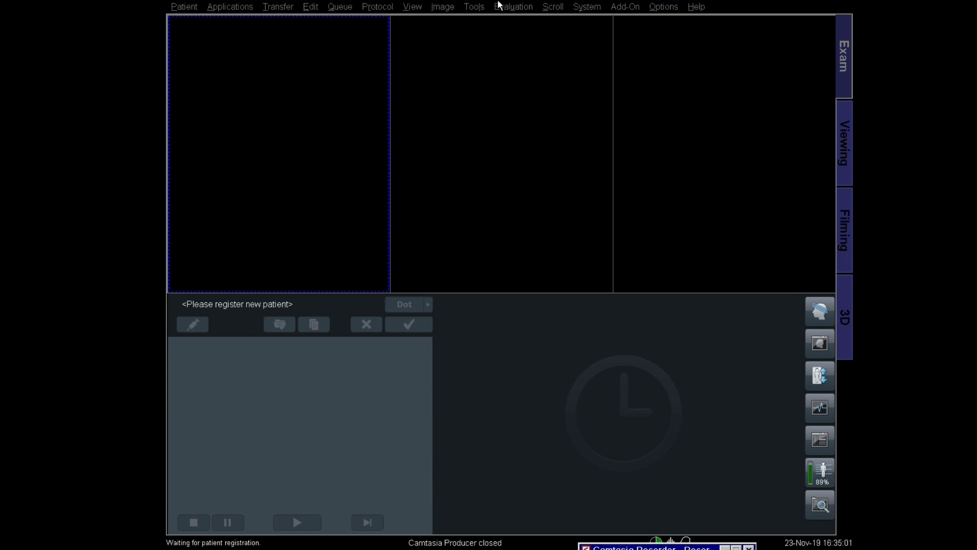
click(173, 6)
click(192, 20)
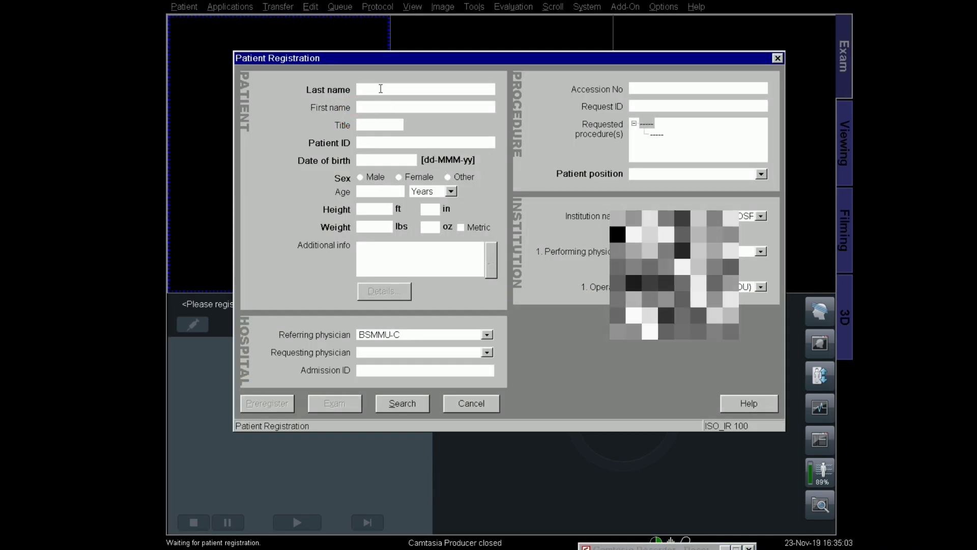
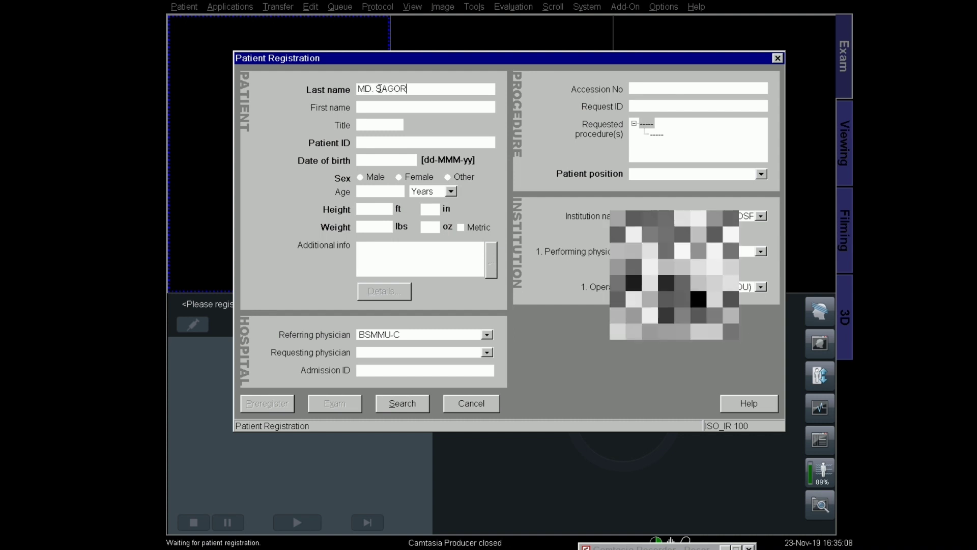
key(Tab)
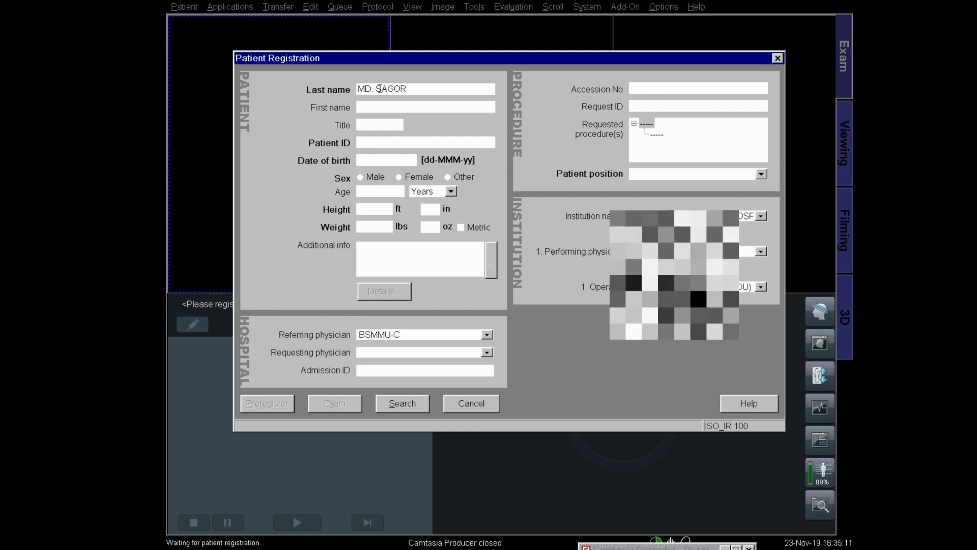
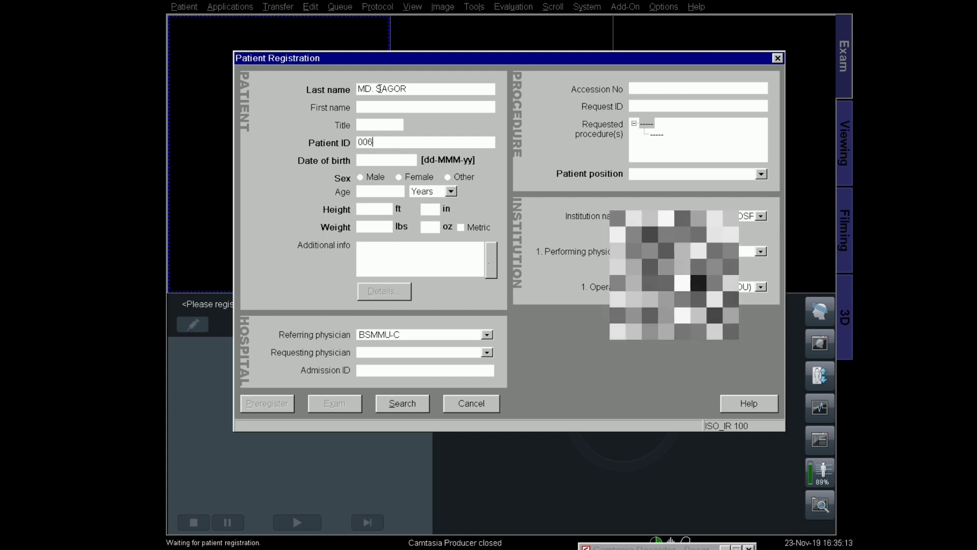
key(Tab)
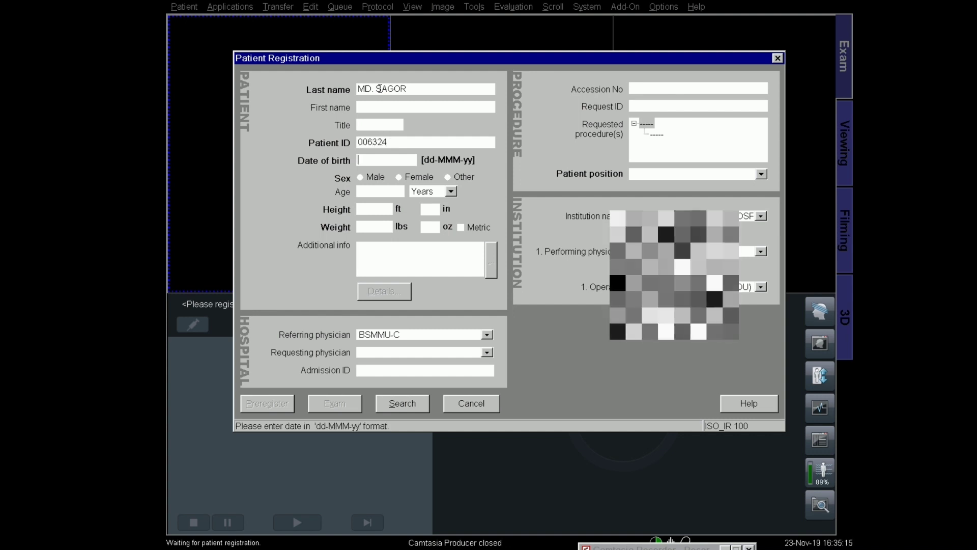
key(Tab)
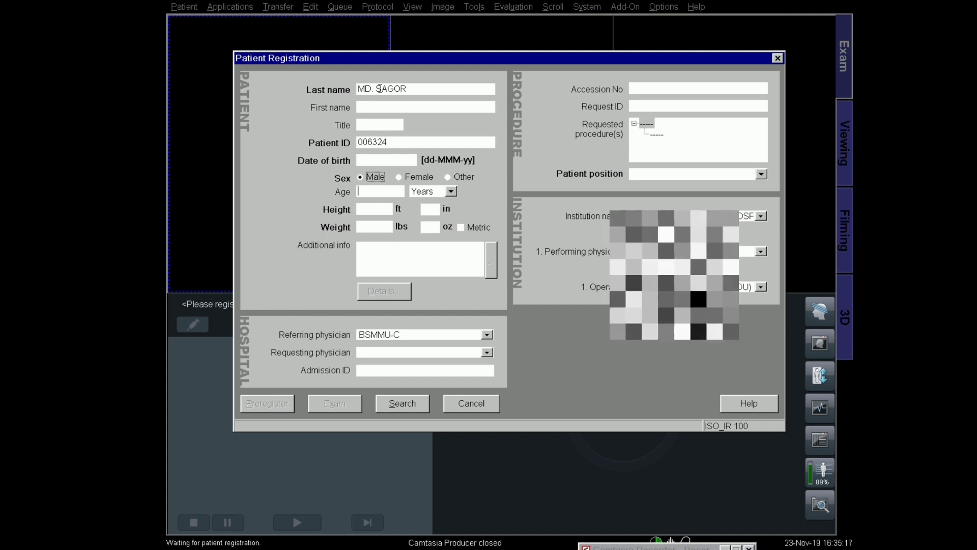
text(15)
key(Tab)
key(Tab)
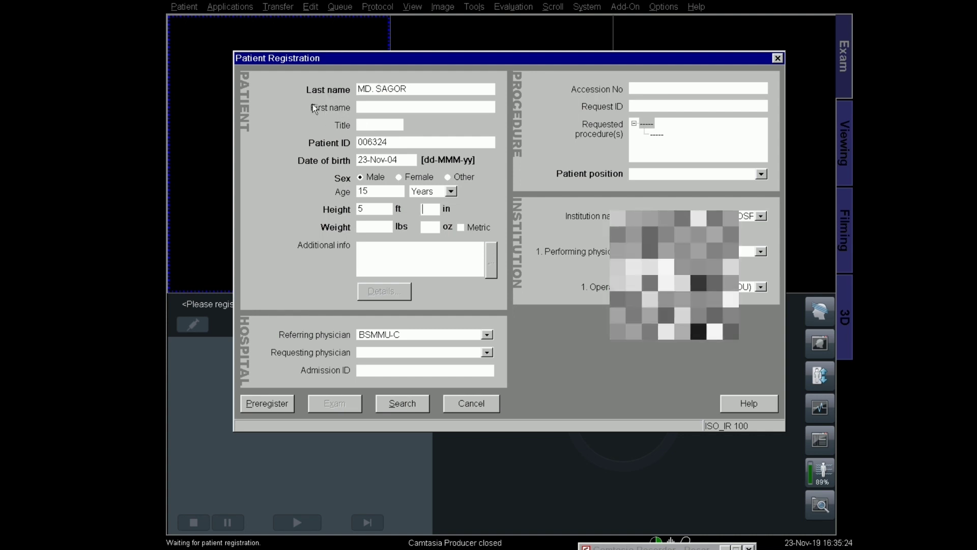
Step: Enter the patient's height as 162.56 cm in metric units and weight 60 kg
key(Tab)
text(4)
click(461, 228)
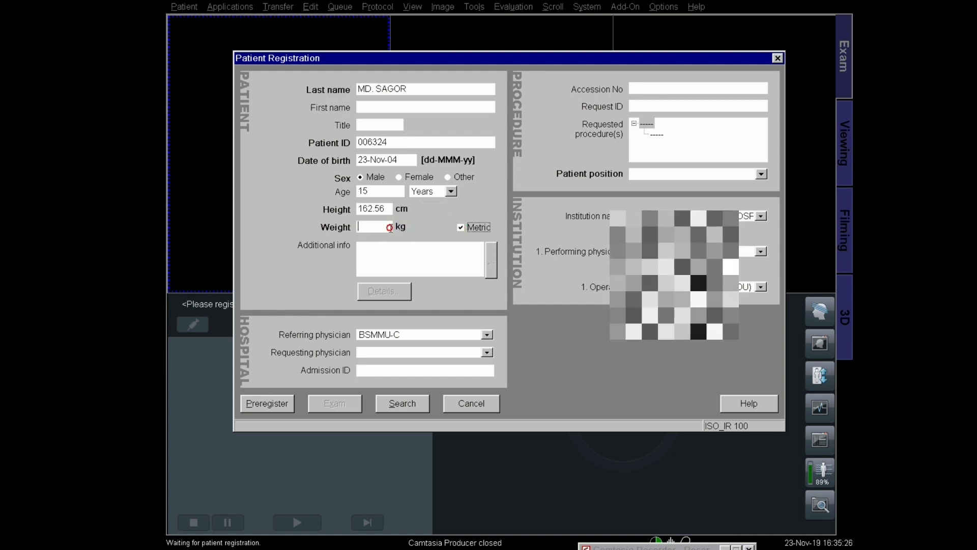
click(387, 227)
text(6)
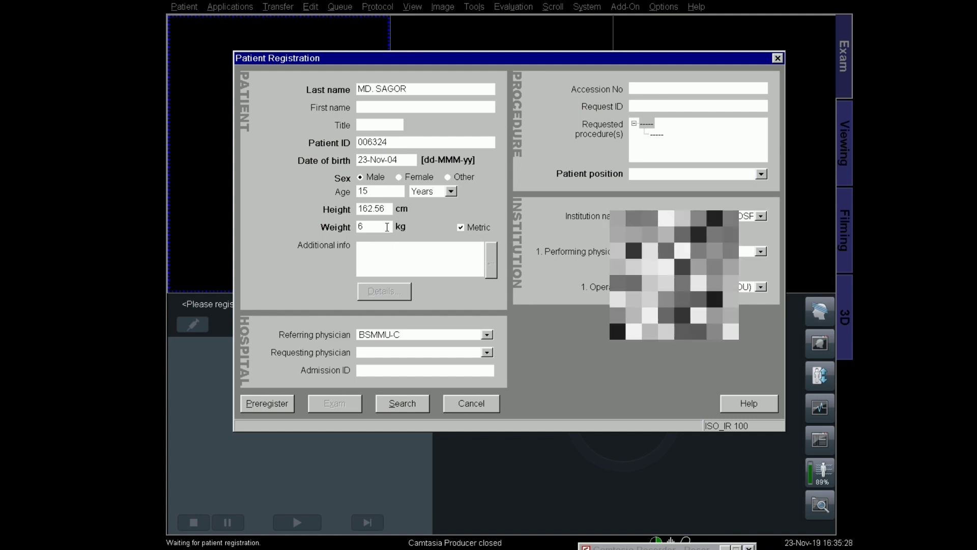
text(0)
key(Tab)
key(Tab)
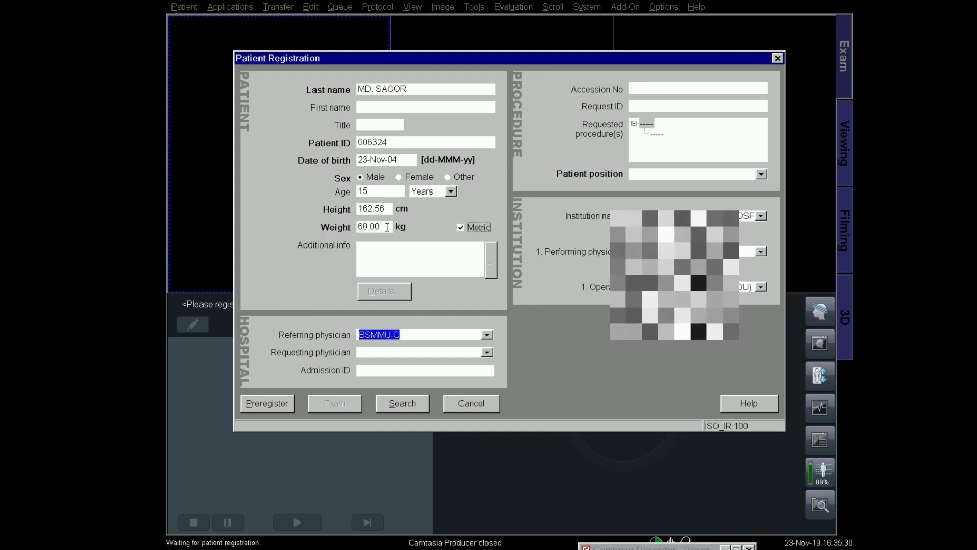
Step: Pick the suggested referring physician, set Head First - Supine positioning, and proceed to the exam
text(PROF.)
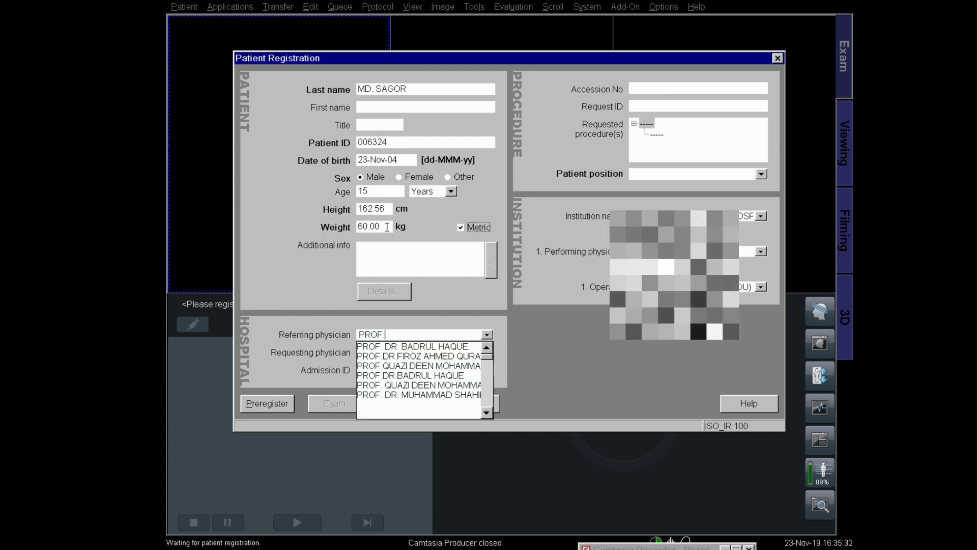
text( DR. )
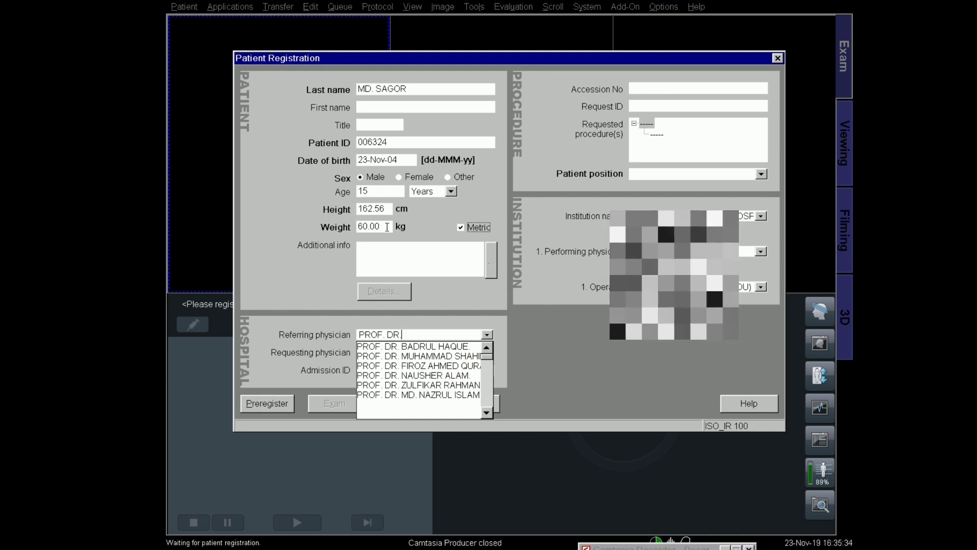
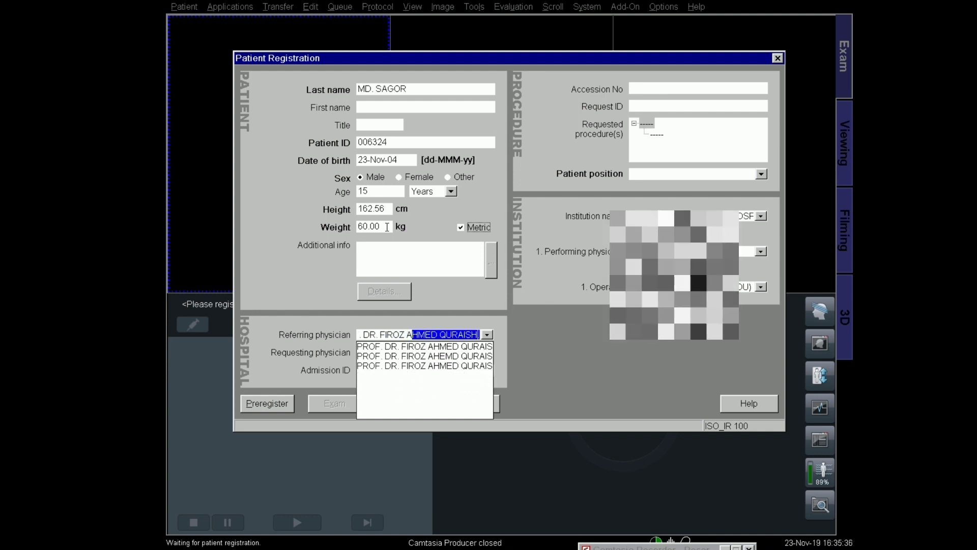
key(Down)
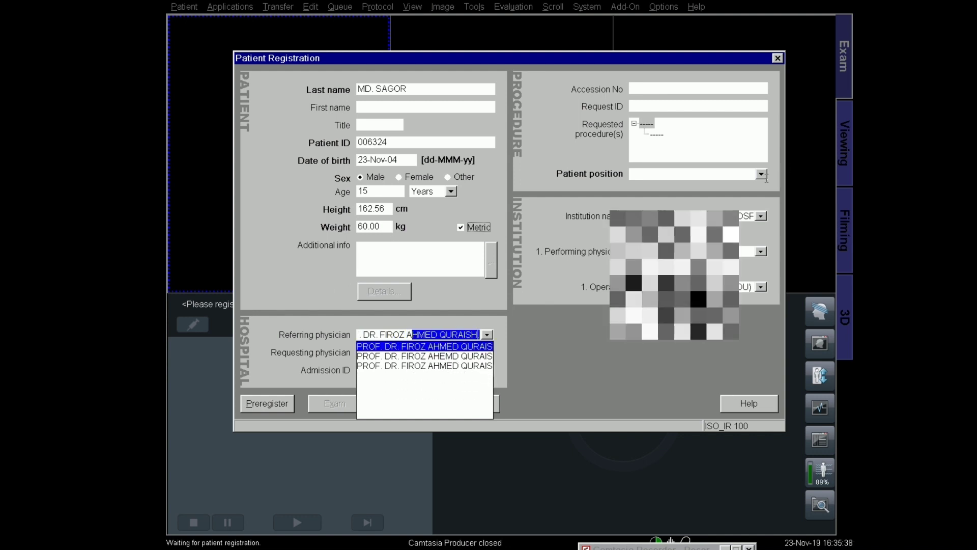
click(761, 174)
click(711, 199)
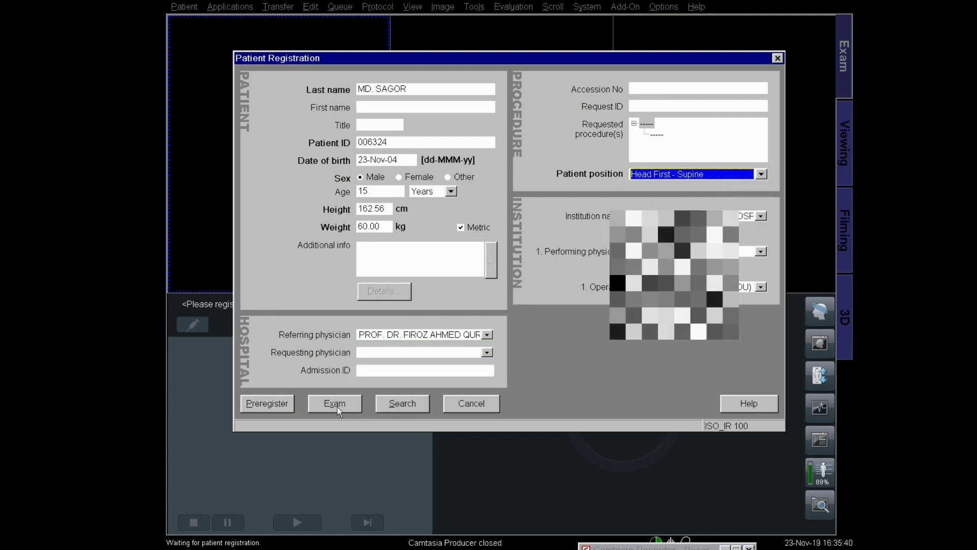
click(335, 404)
Step: Select the Brain protocol under head and confirm the patient to start the exam
double_click(574, 331)
click(584, 323)
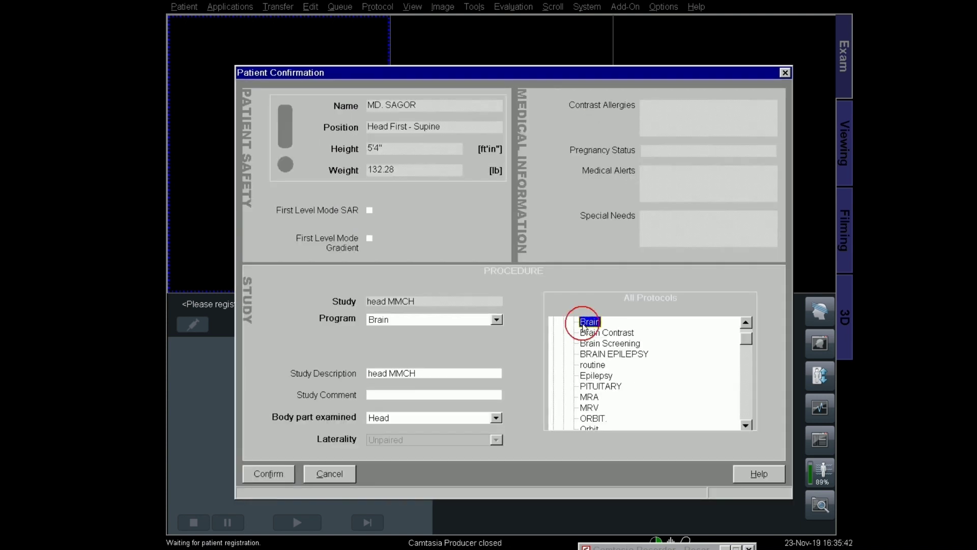
click(269, 474)
Step: Queue the Brain program's eight sequences and add a thumbnail row to the viewer layout
click(526, 376)
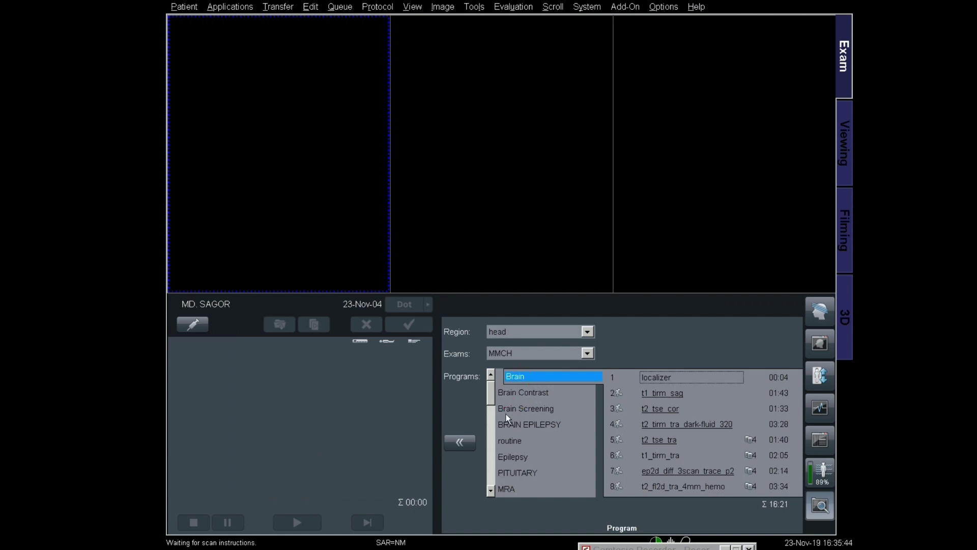
click(464, 442)
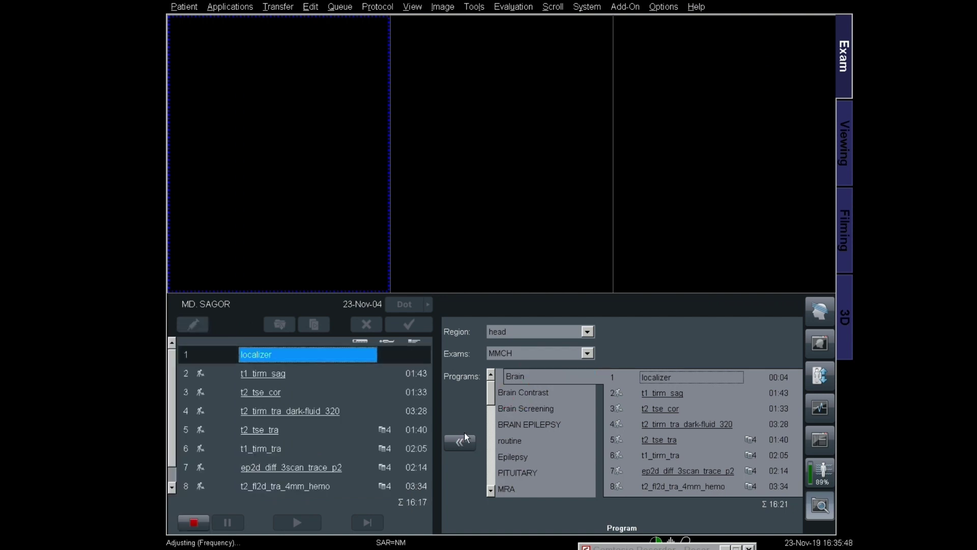
click(410, 9)
click(421, 45)
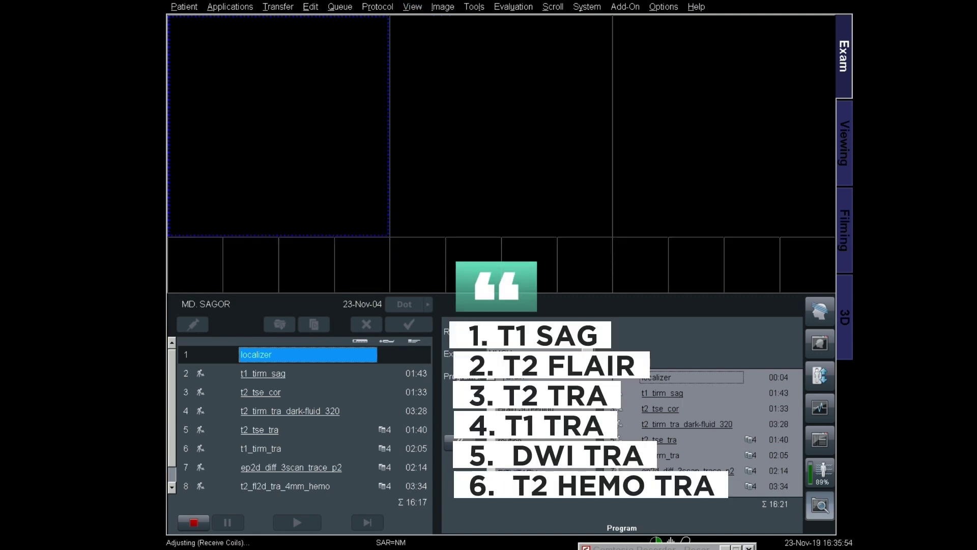
Step: Let the localizer finish and bring up t1_tirm_sag on the three localizer views
click(636, 546)
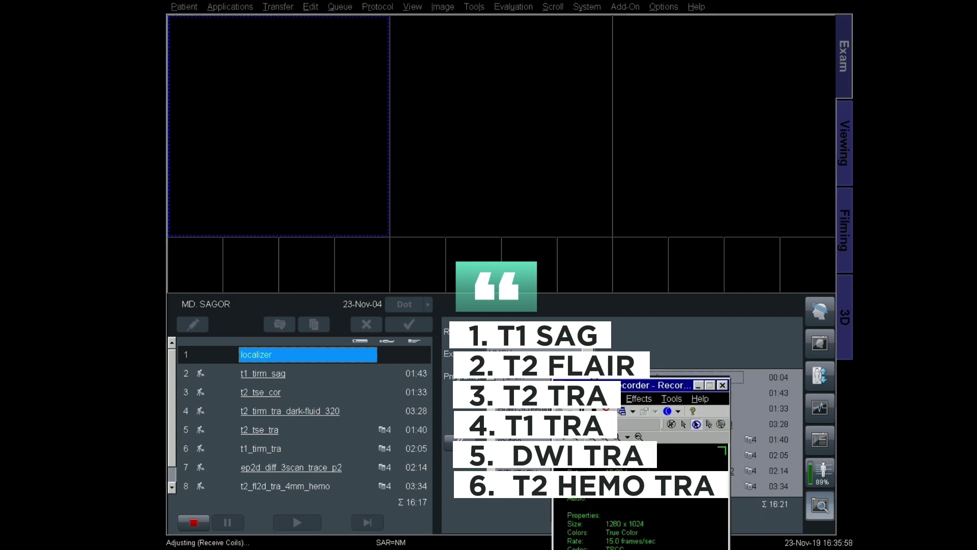
key(F9)
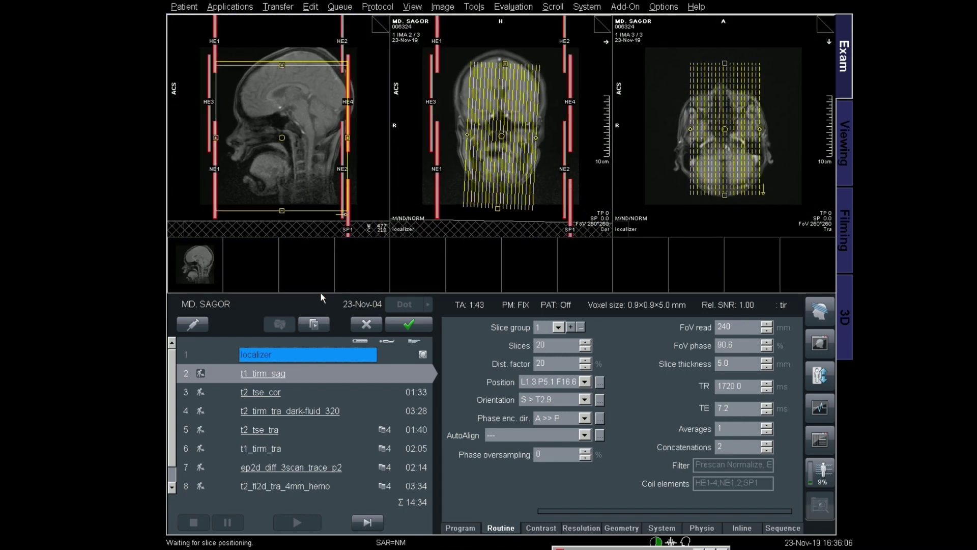
Step: Shift the t1_tirm_sag box up, show slices as outlines, and centre it on coronal and axial views
drag(282, 137, 289, 109)
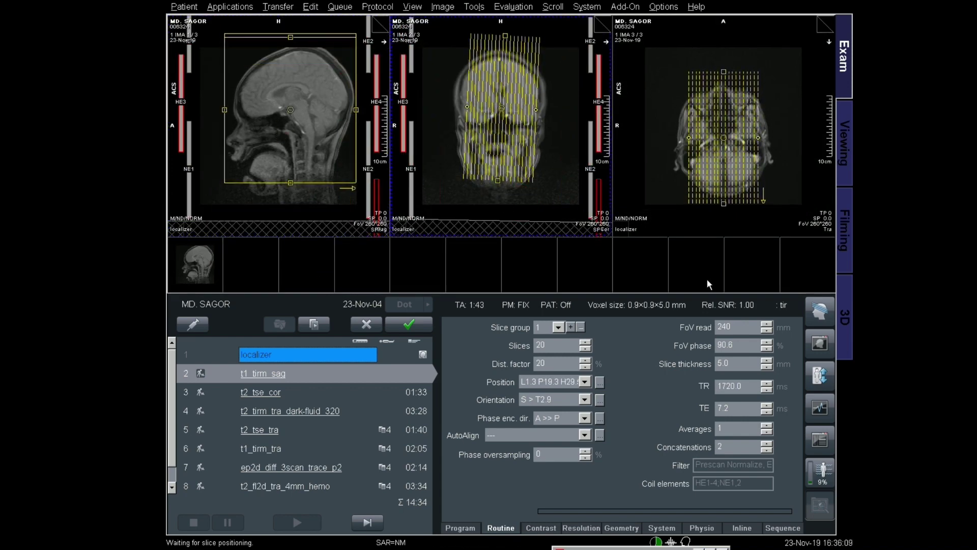
click(809, 313)
click(796, 277)
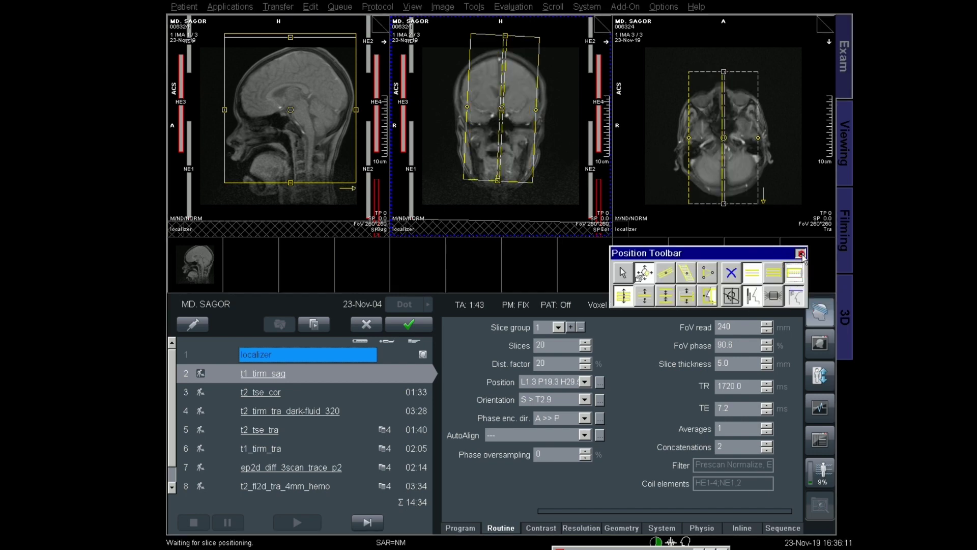
drag(504, 180, 505, 178)
click(723, 142)
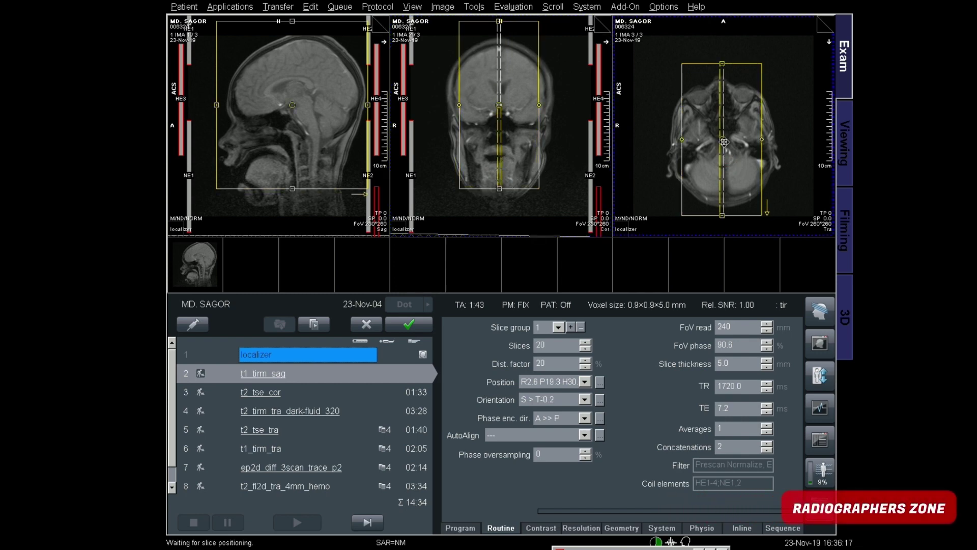
drag(723, 142, 723, 141)
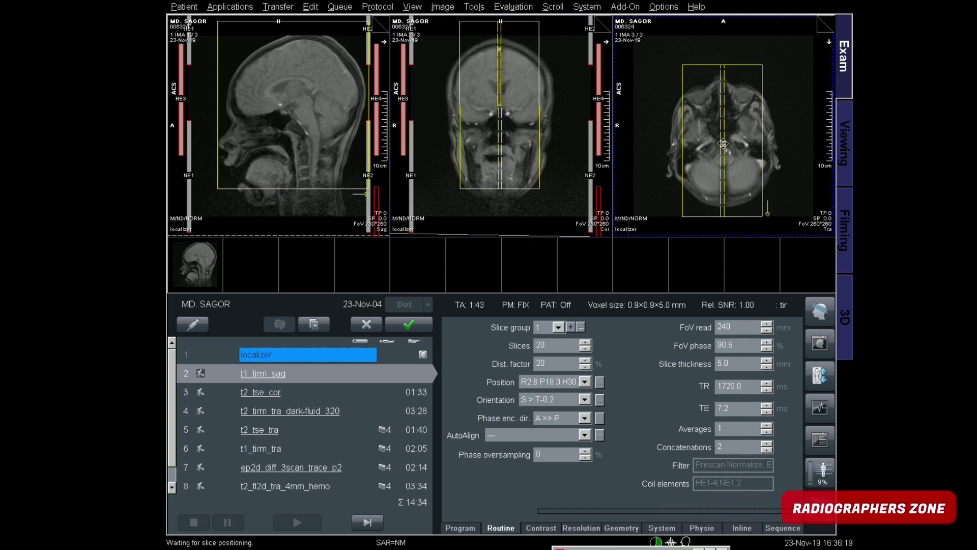
Step: Lower the box, stretch its top to the skull vertex, rotate it slightly axially, and confirm
click(310, 198)
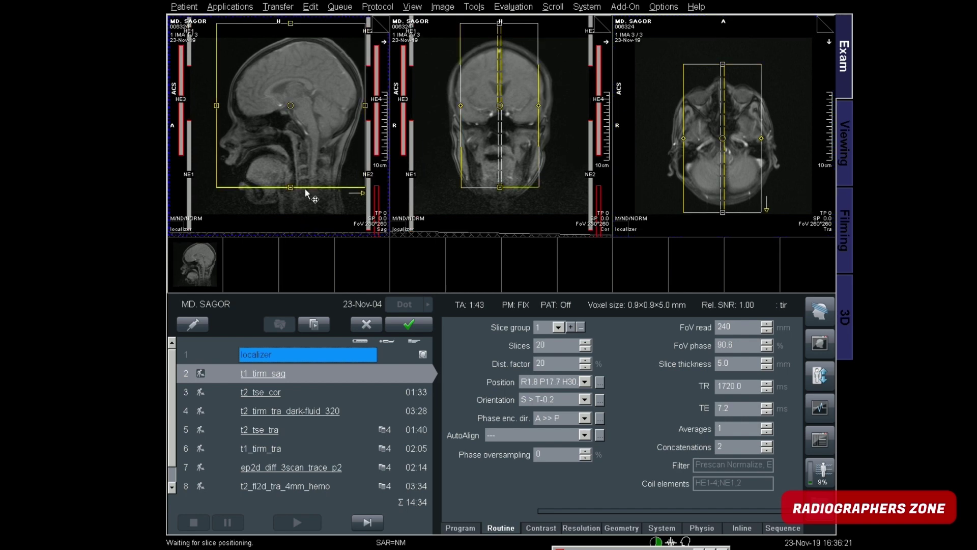
drag(290, 103, 290, 106)
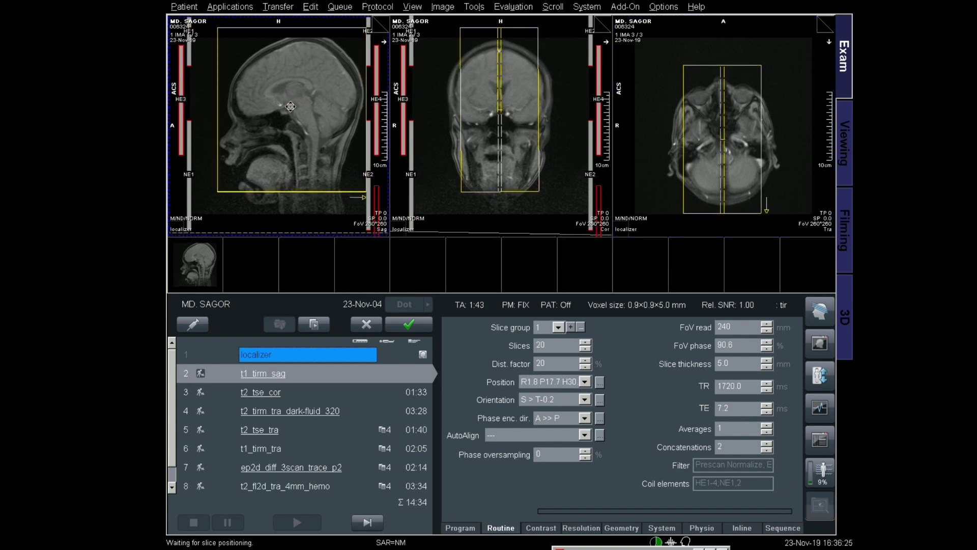
drag(295, 28, 294, 24)
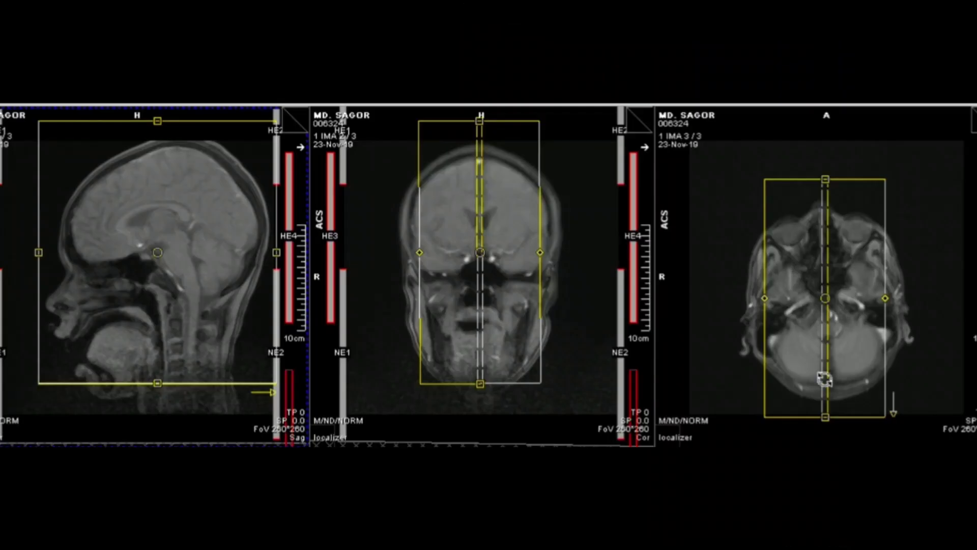
click(722, 193)
drag(826, 382, 830, 370)
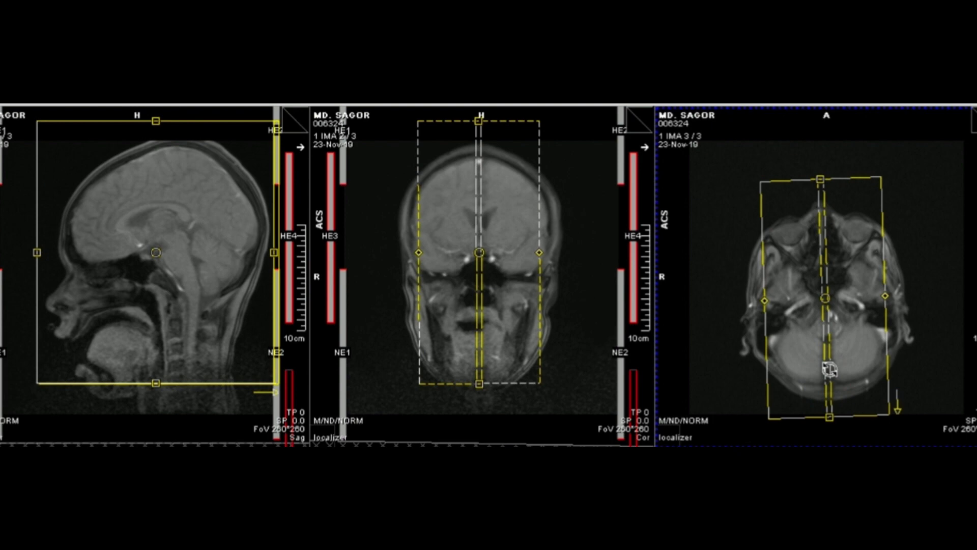
click(523, 415)
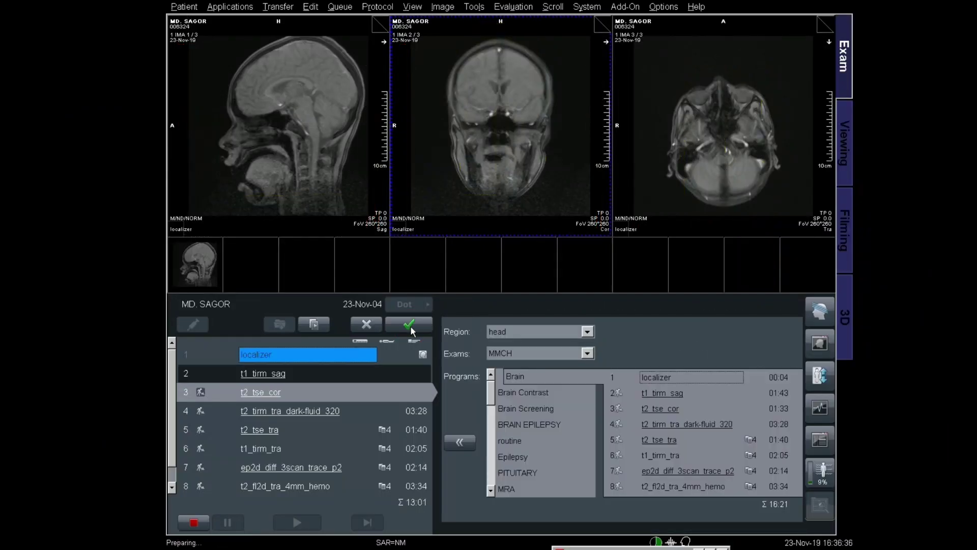
Step: Position, tilt and resize the t2_tse_cor box over the brain, set FoV phase 90.6%, and apply
drag(279, 126, 297, 98)
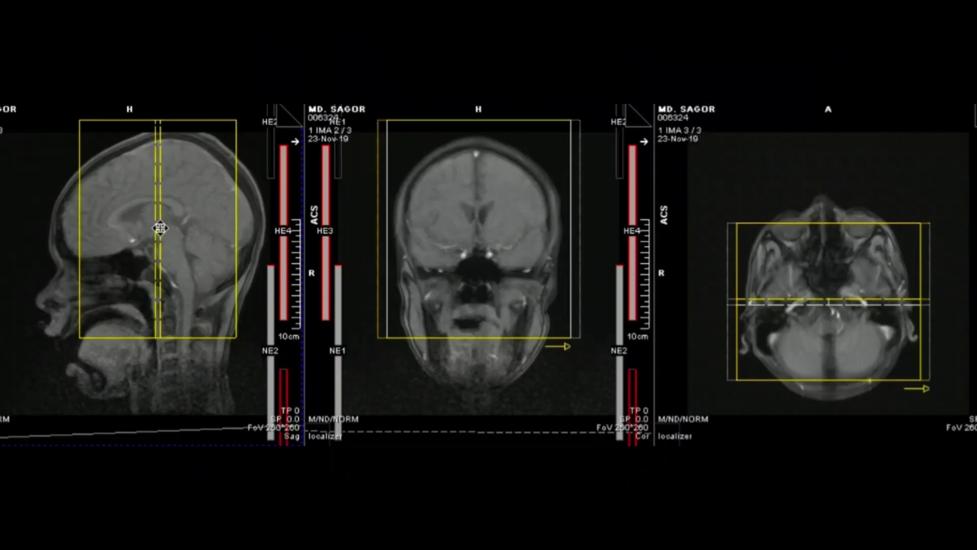
drag(160, 229, 157, 228)
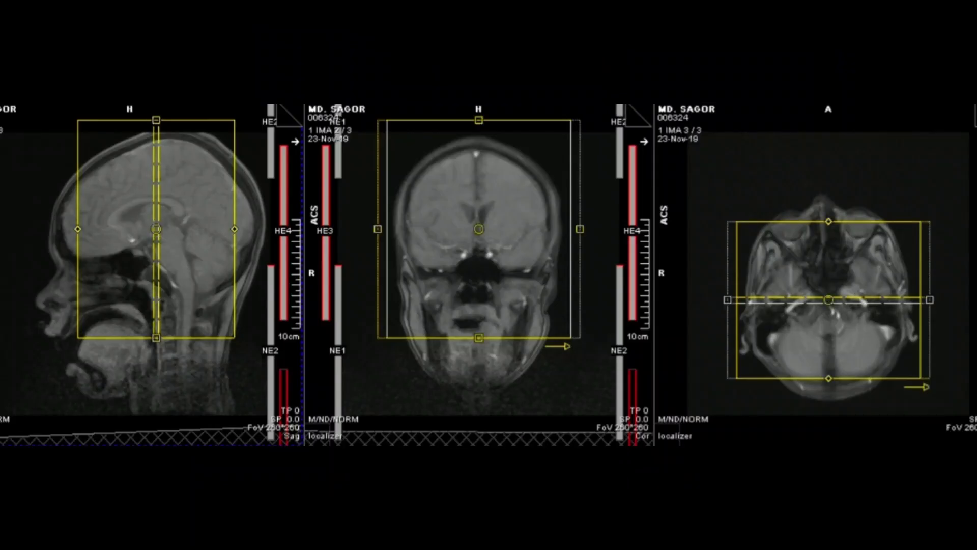
drag(910, 326, 911, 303)
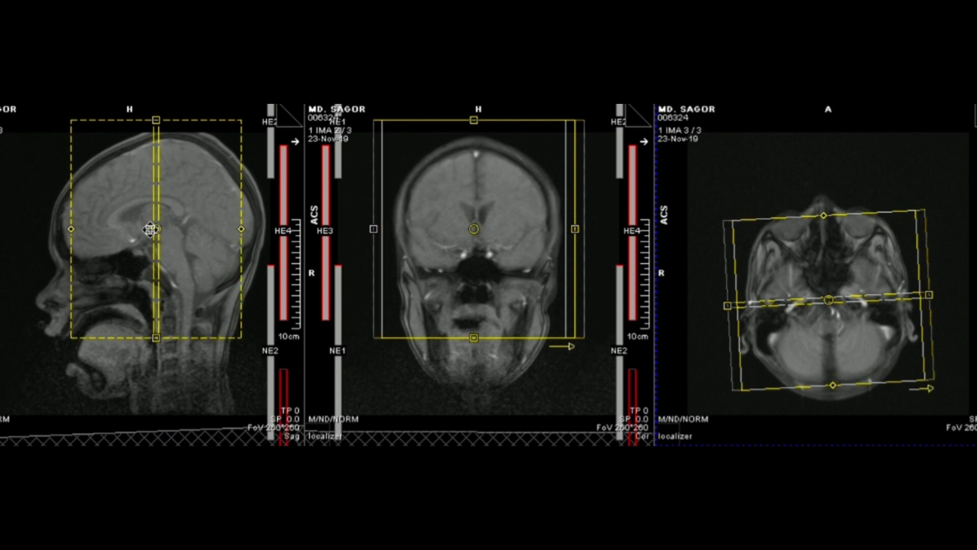
drag(150, 227, 151, 225)
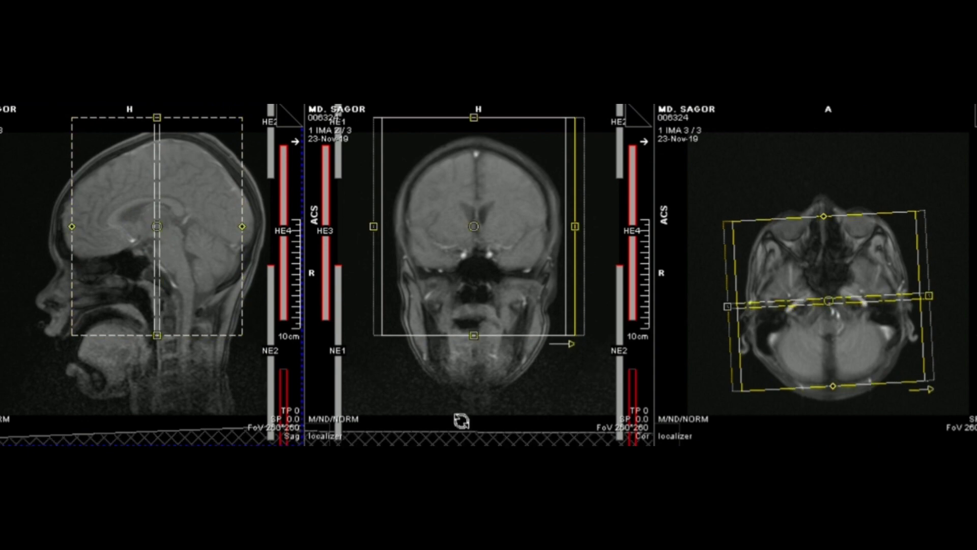
drag(238, 411, 201, 257)
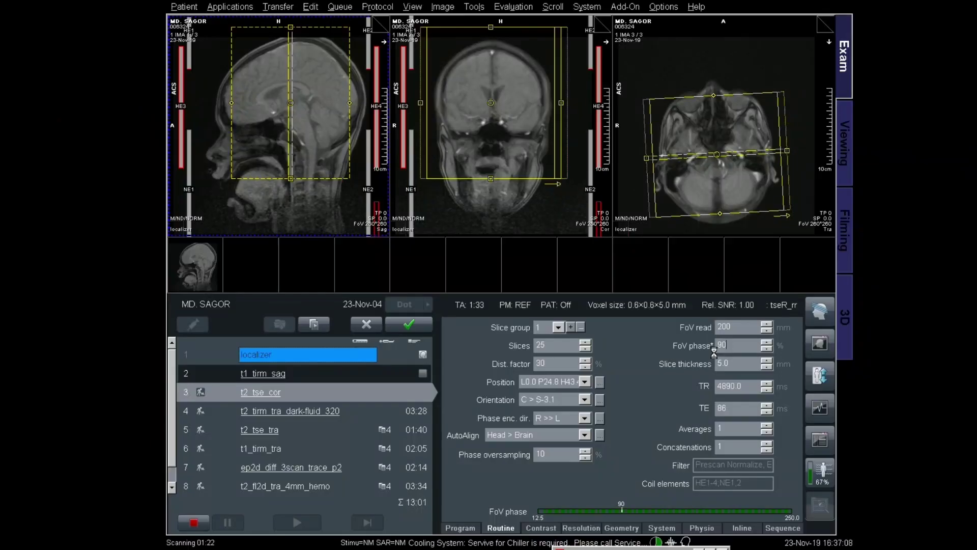
key(Return)
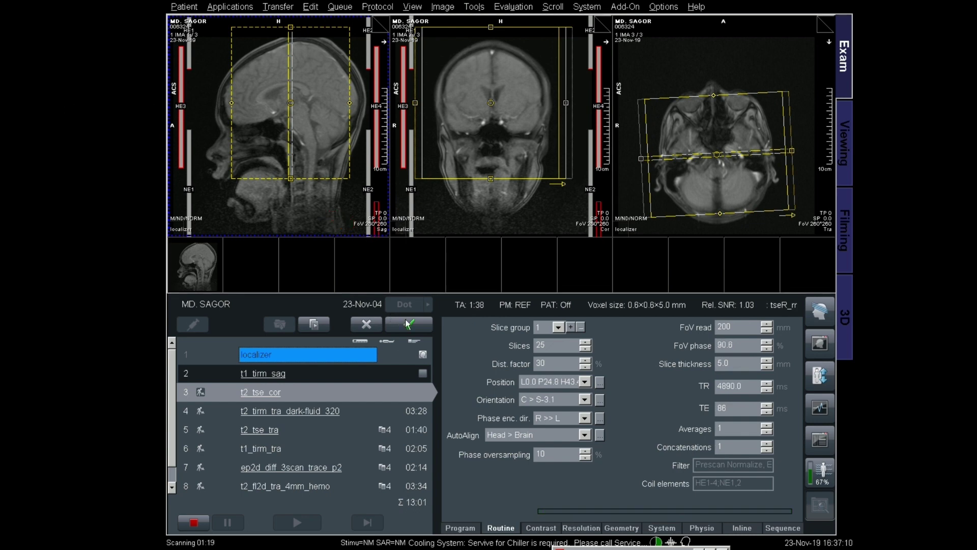
click(410, 325)
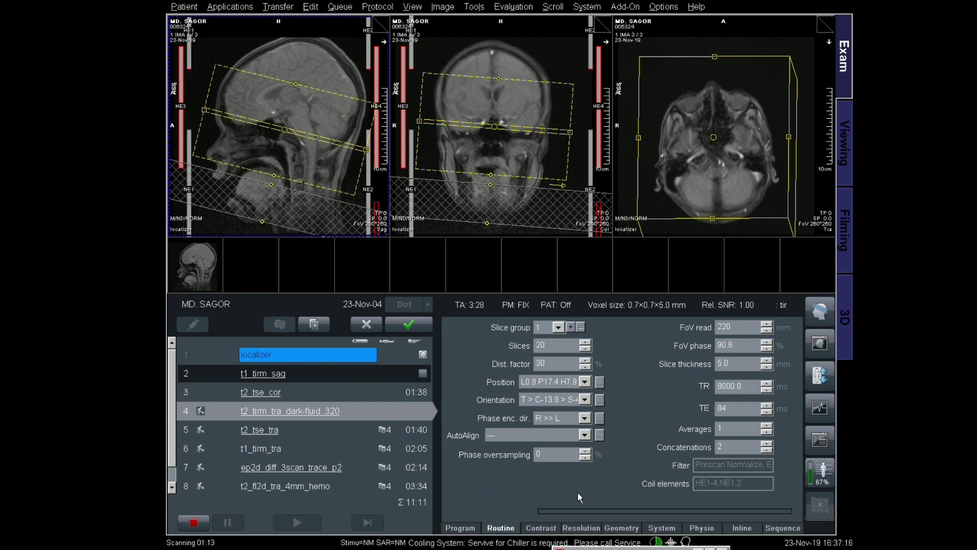
Step: Move and tilt the dark-fluid slab on the sagittal view, then level it on the coronal localizer
drag(284, 131, 281, 106)
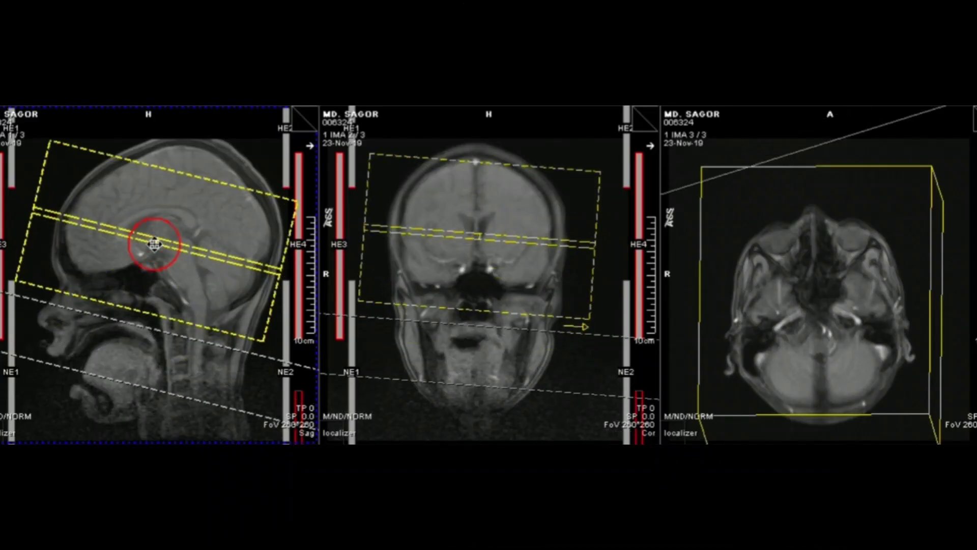
drag(192, 251, 222, 229)
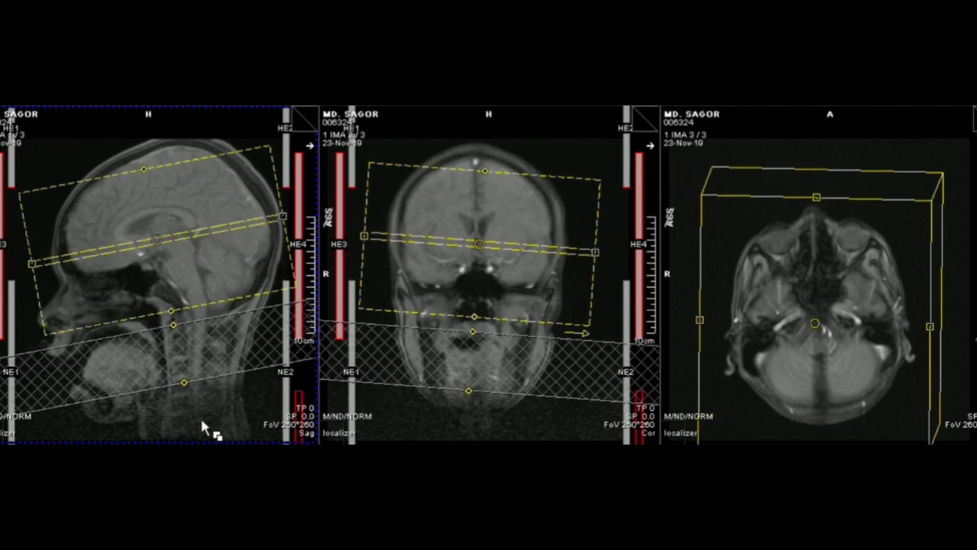
drag(162, 239, 164, 236)
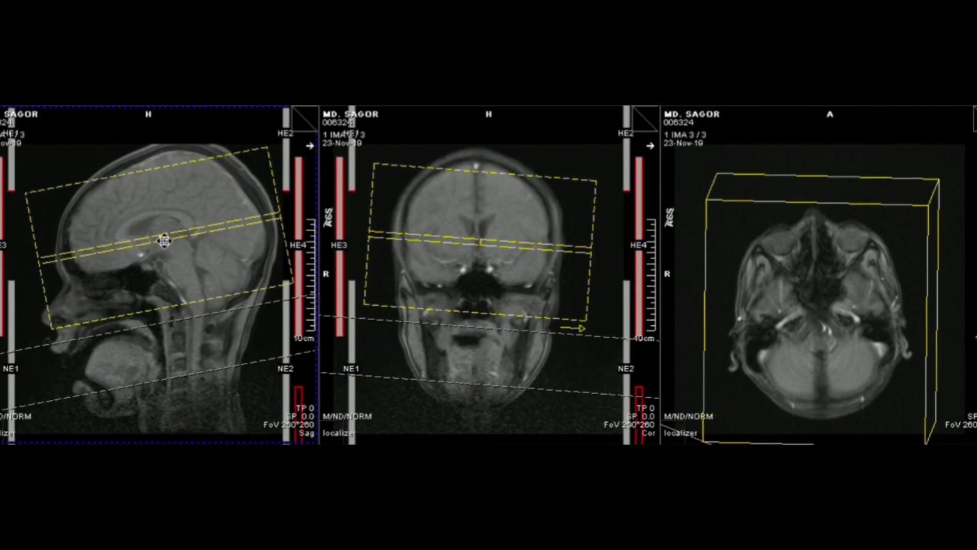
click(476, 229)
drag(534, 246, 582, 247)
click(477, 242)
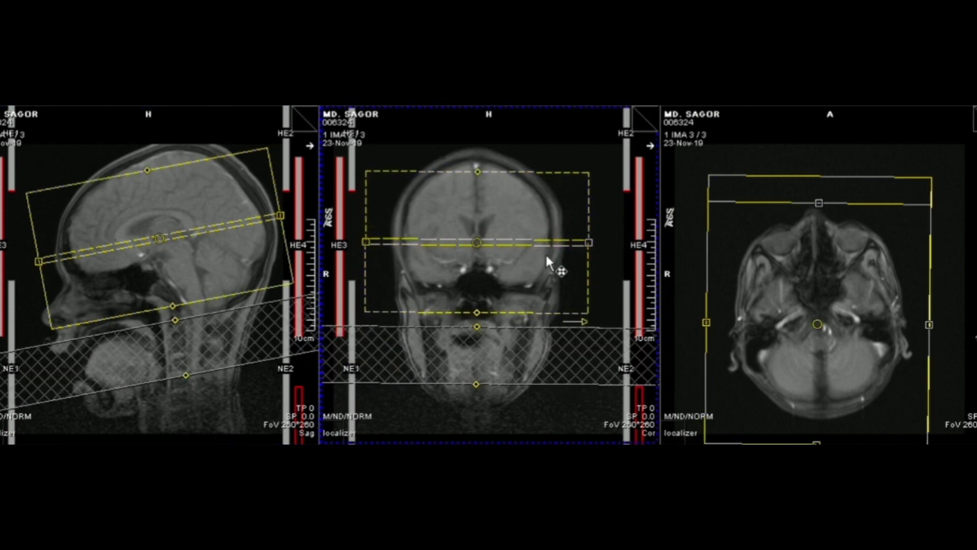
drag(569, 240, 572, 243)
Step: Refine the slab's angle and centre on the sagittal image so it follows the skull base
click(176, 422)
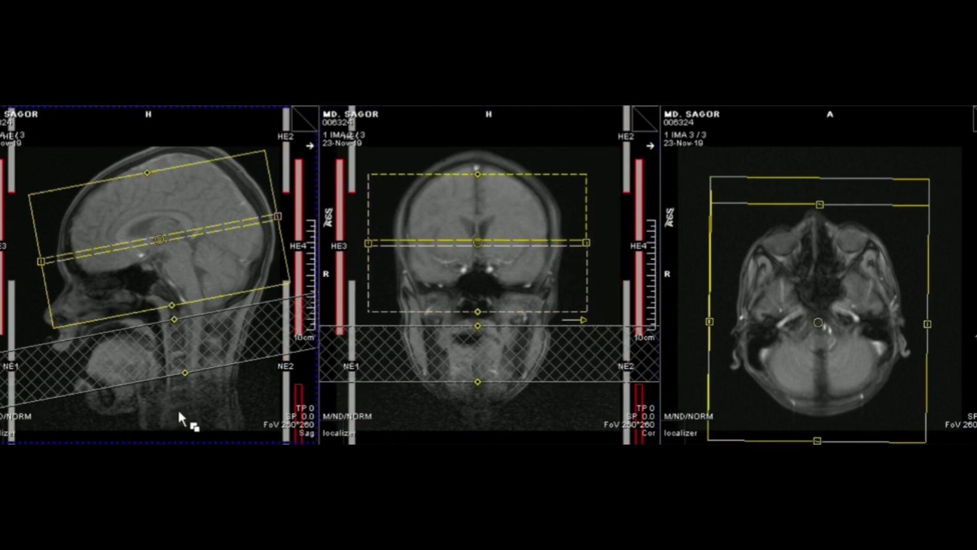
click(159, 238)
drag(256, 218, 260, 220)
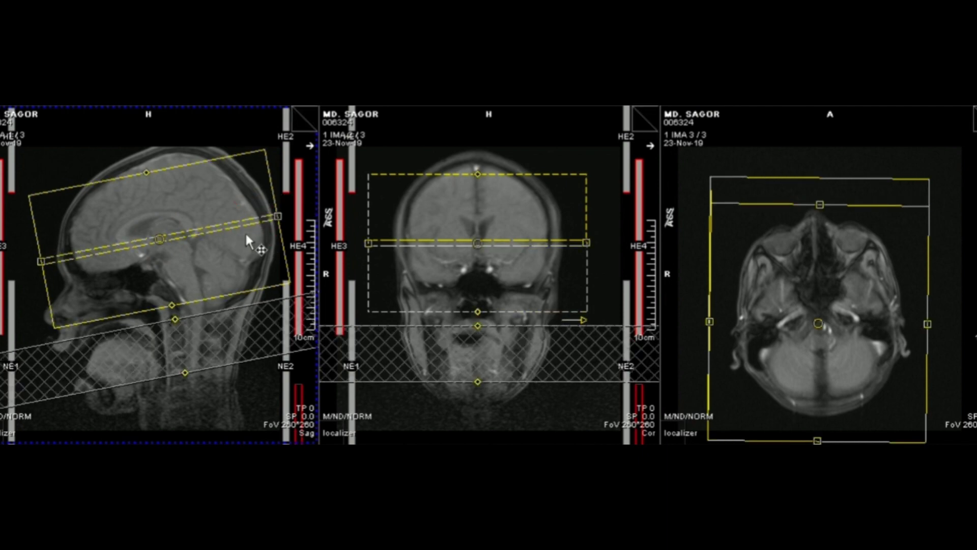
drag(163, 240, 163, 241)
drag(236, 221, 244, 228)
drag(163, 239, 164, 241)
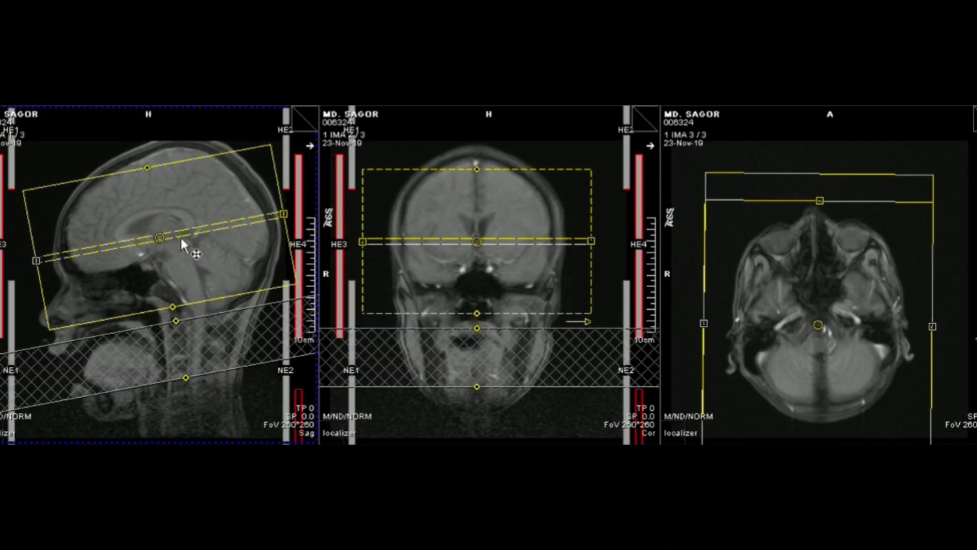
drag(163, 238, 162, 242)
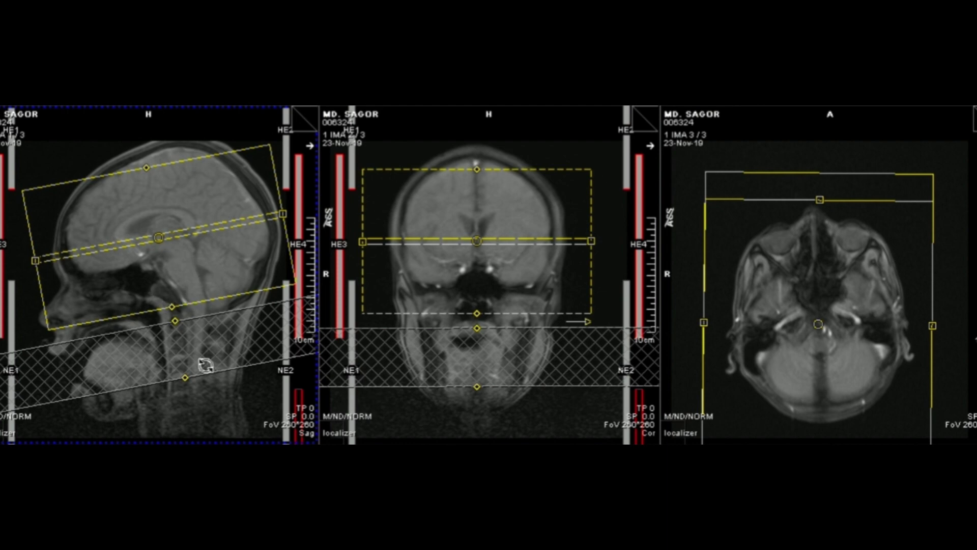
scroll(217, 405, up, 2)
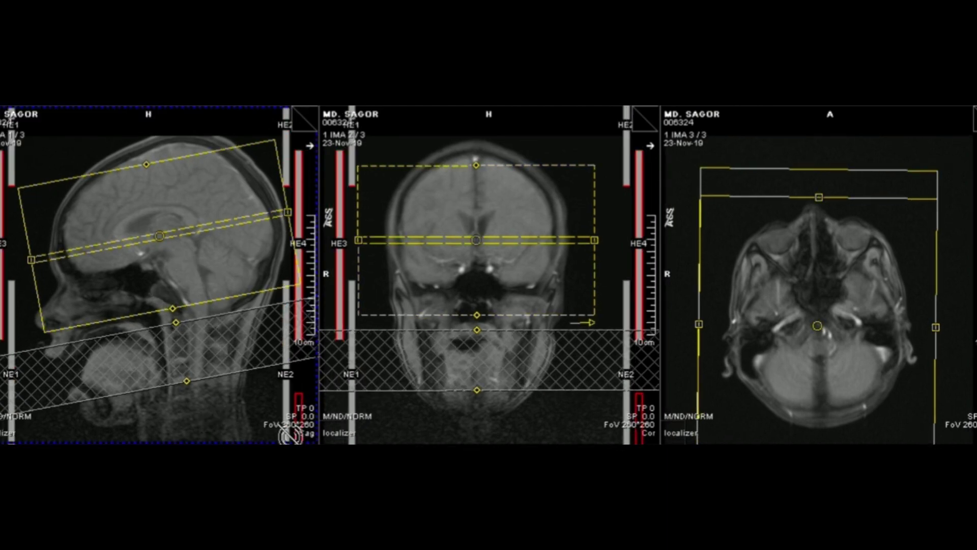
scroll(209, 436, down, 1)
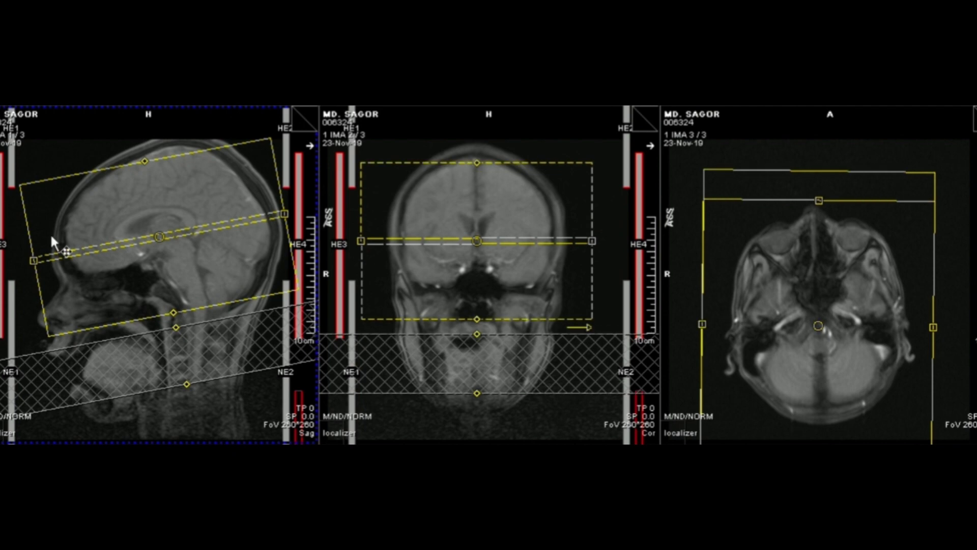
scroll(196, 426, down, 1)
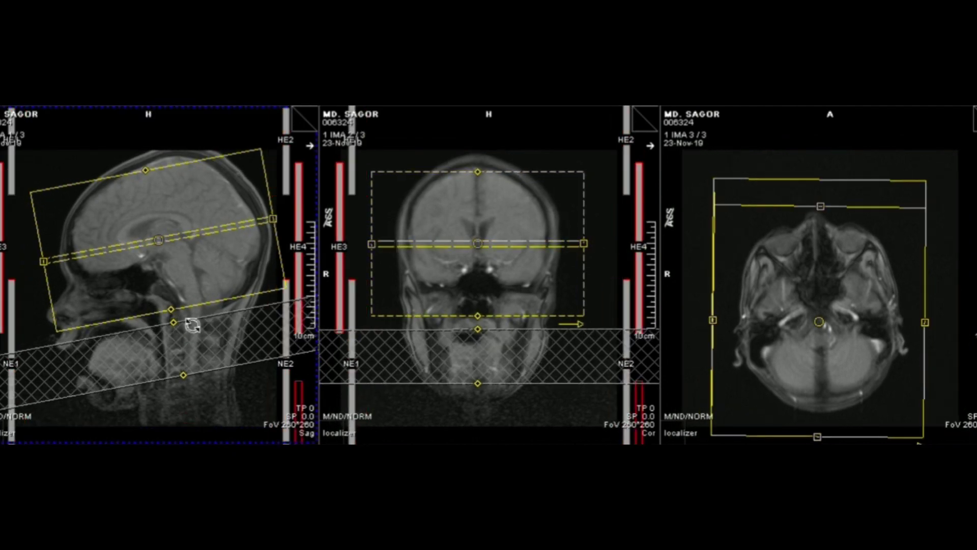
drag(158, 239, 160, 242)
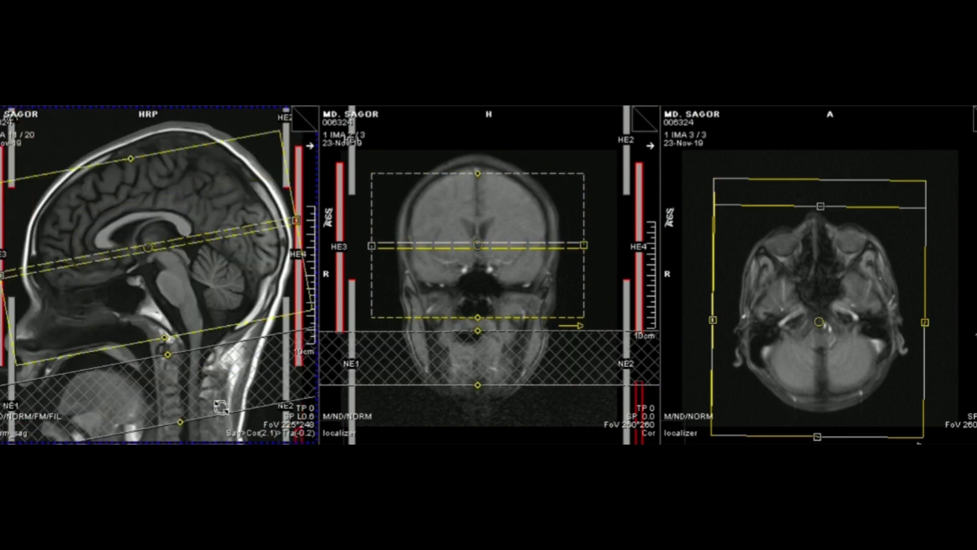
Step: Re-angle and recentre the dark-fluid slab along the brain's base on the T1 sagittal image
drag(235, 232, 247, 240)
drag(159, 252, 159, 252)
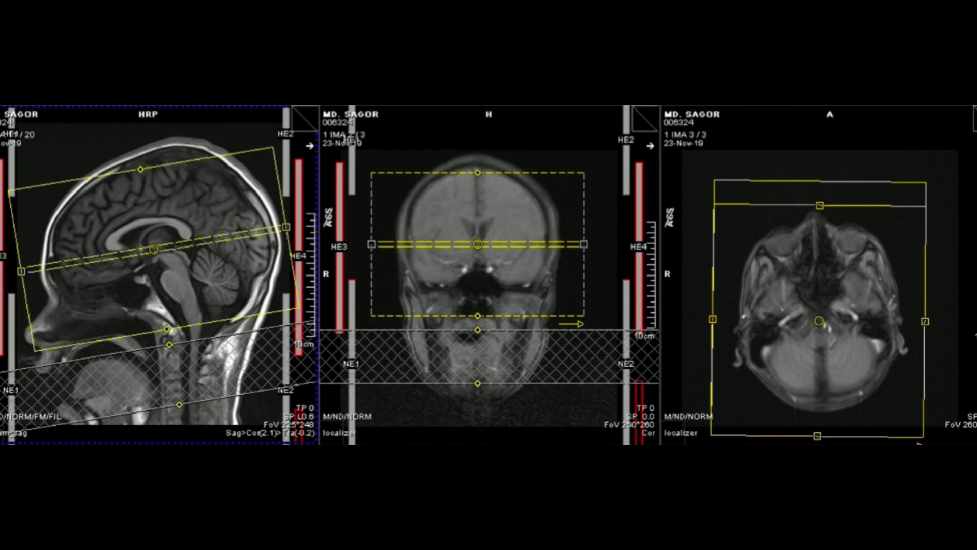
click(480, 410)
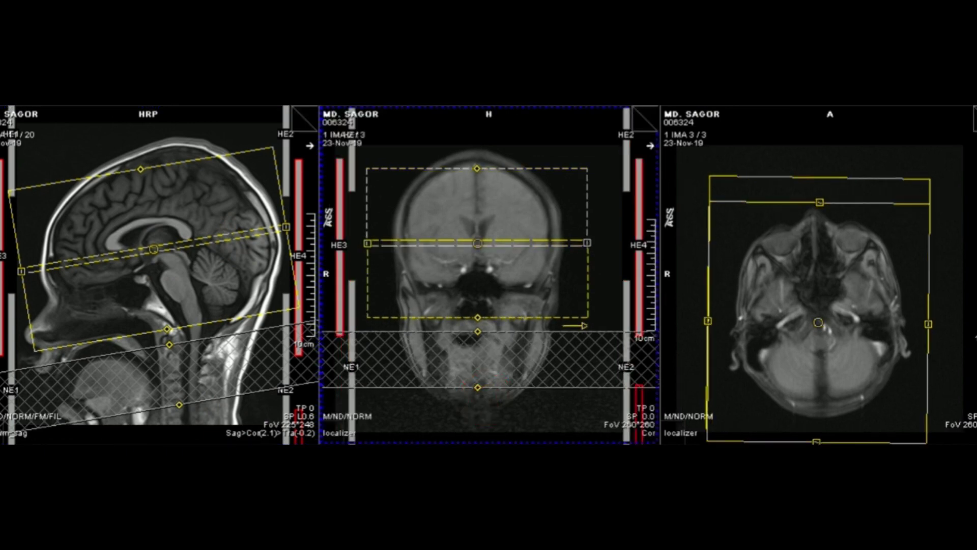